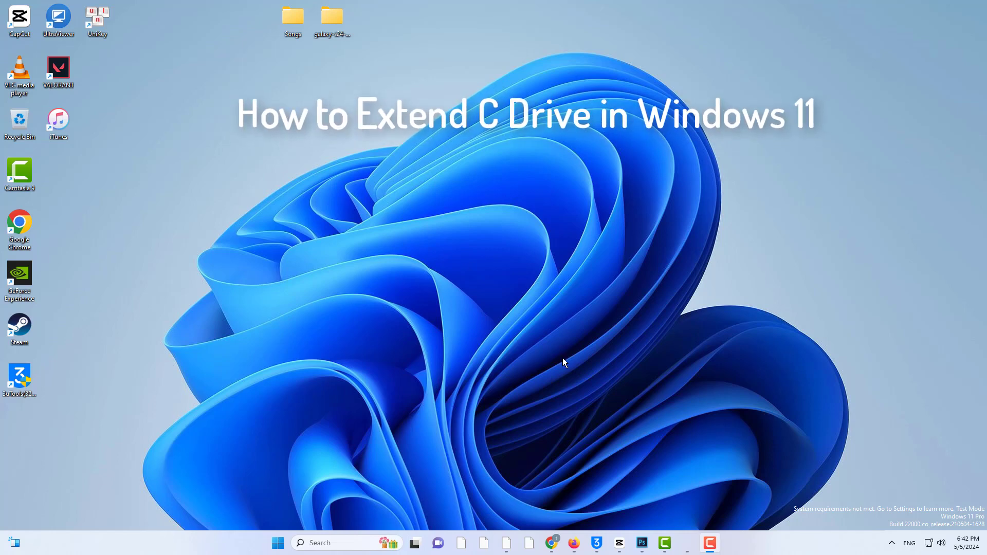
- Open This PC to see the C:, D: and the empty 110 GB E: drive
key(super+e)
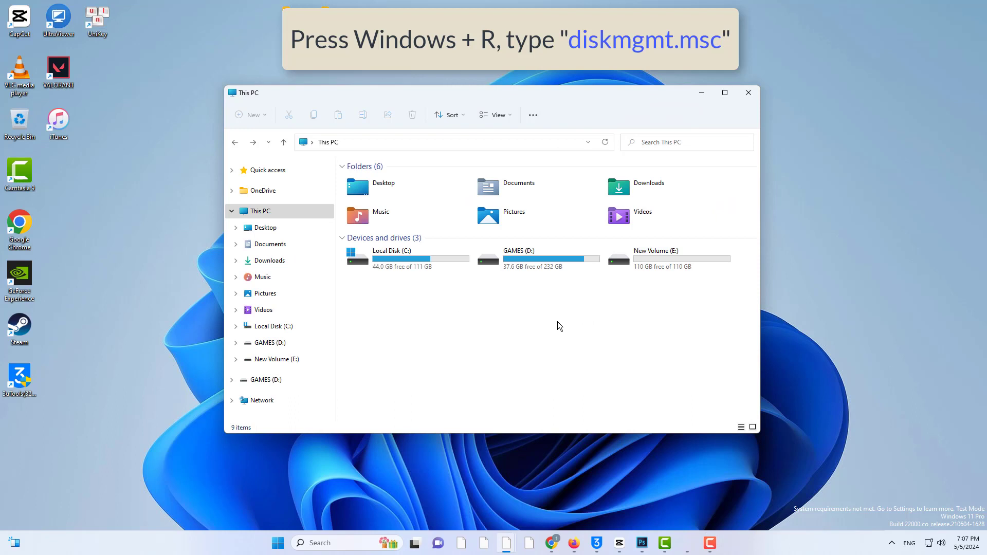
- Launch Disk Management by running diskmgmt.msc from the Run dialog
key(super+r)
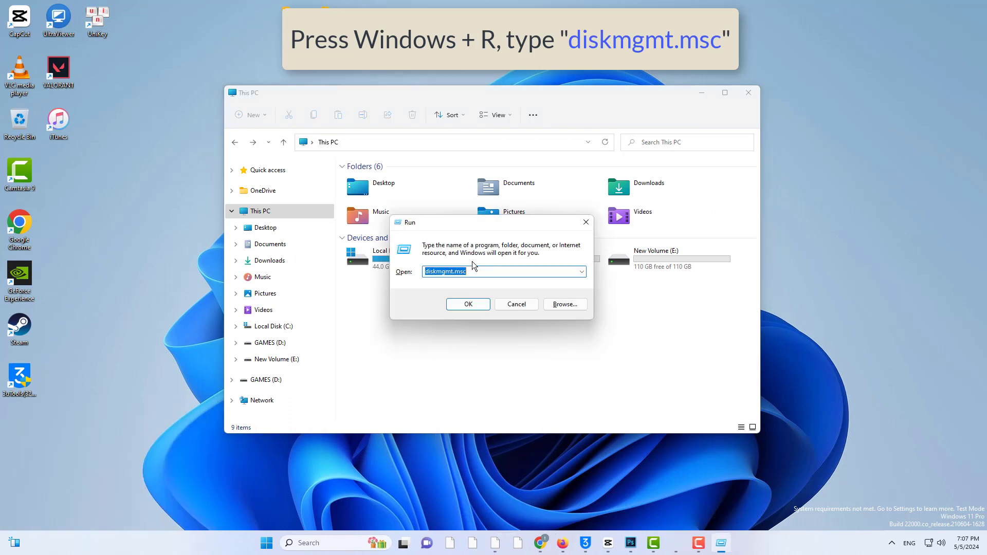
click(466, 273)
click(468, 305)
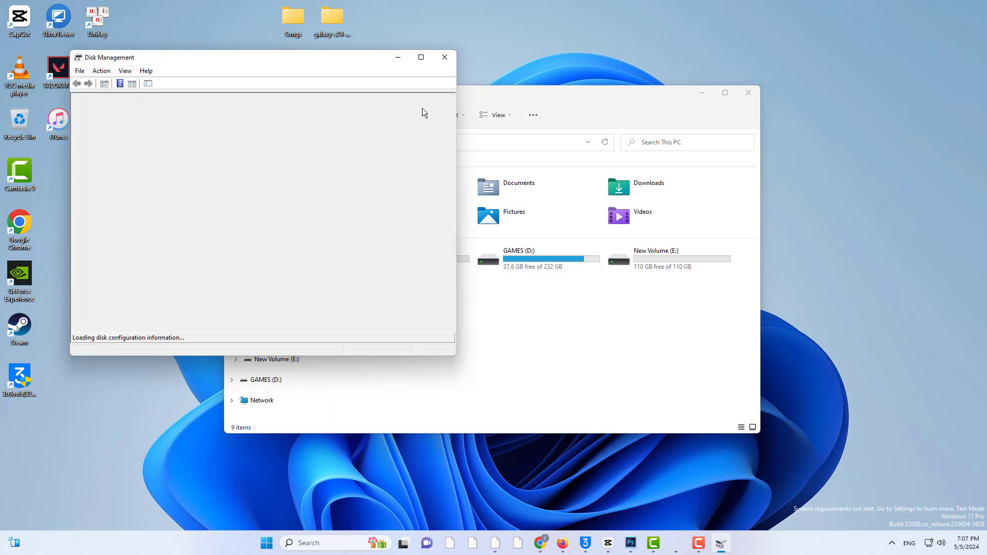
- Maximize Disk Management, then restore it and position it over Explorer to show both disks
click(421, 57)
drag(437, 6, 388, 77)
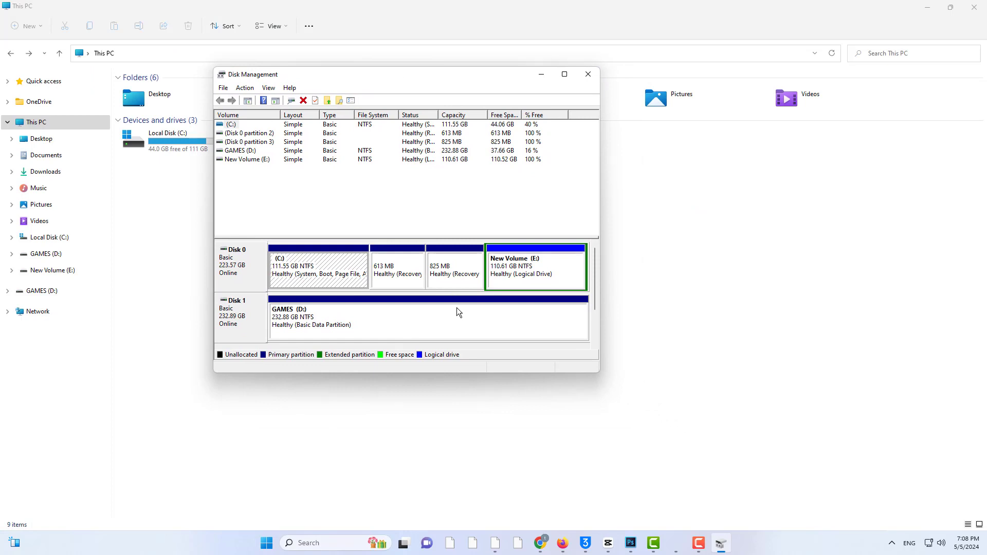
right_click(337, 273)
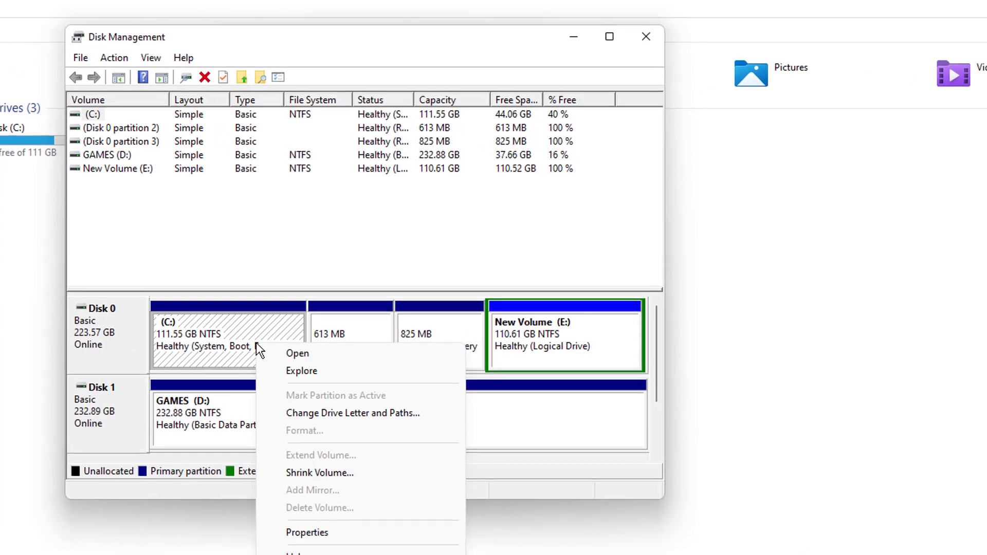
right_click(225, 332)
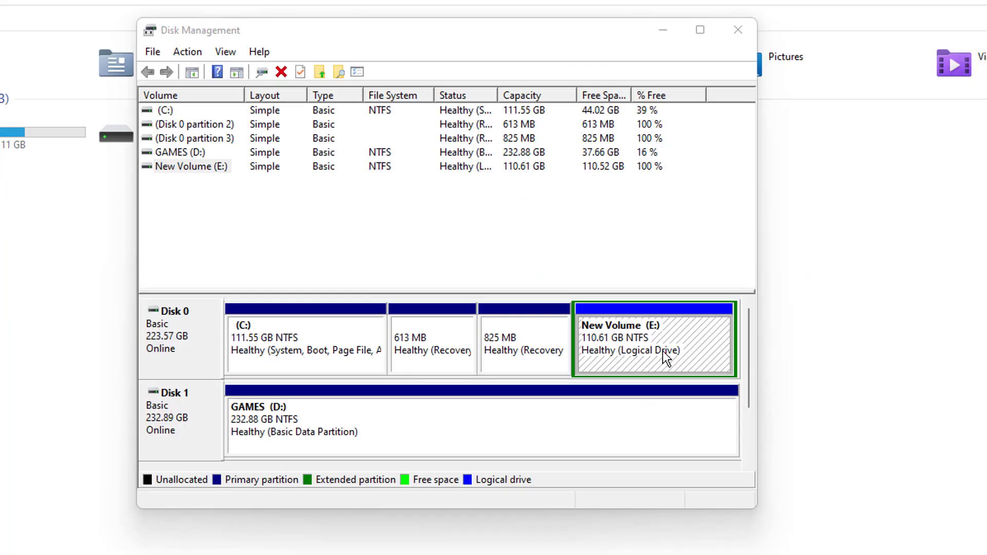
- Delete New Volume (E:), confirming despite the in-use warning, leaving 110.61 GB free on Disk 0
right_click(668, 340)
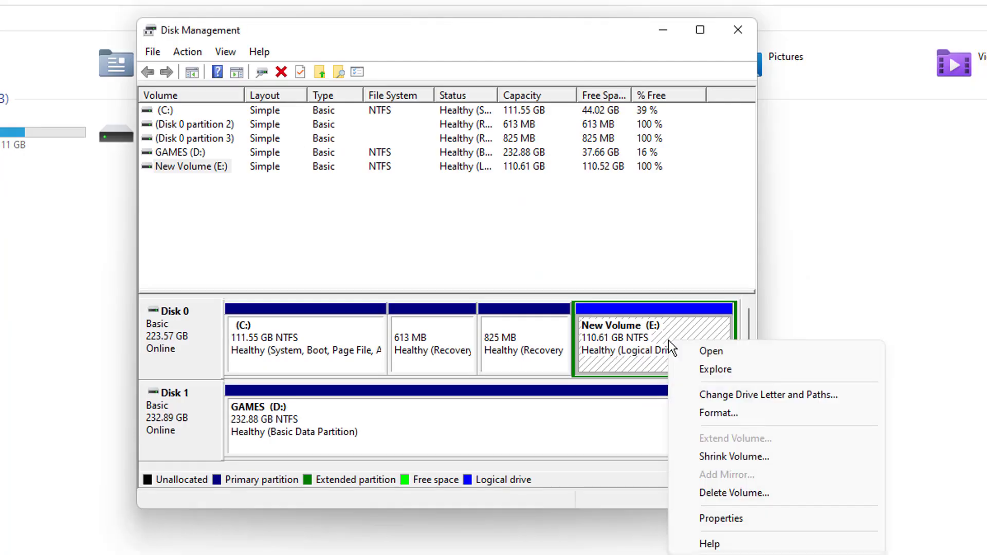
click(755, 491)
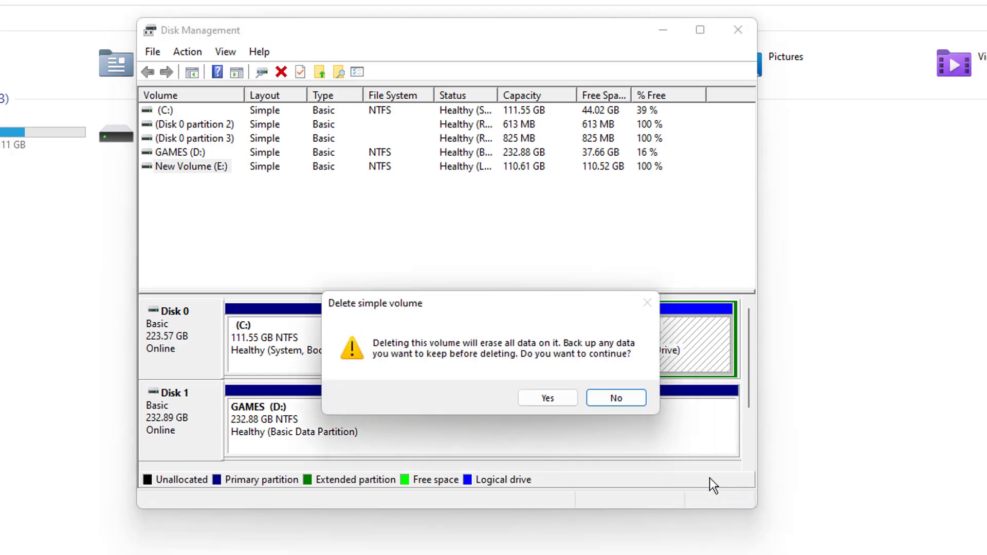
click(548, 399)
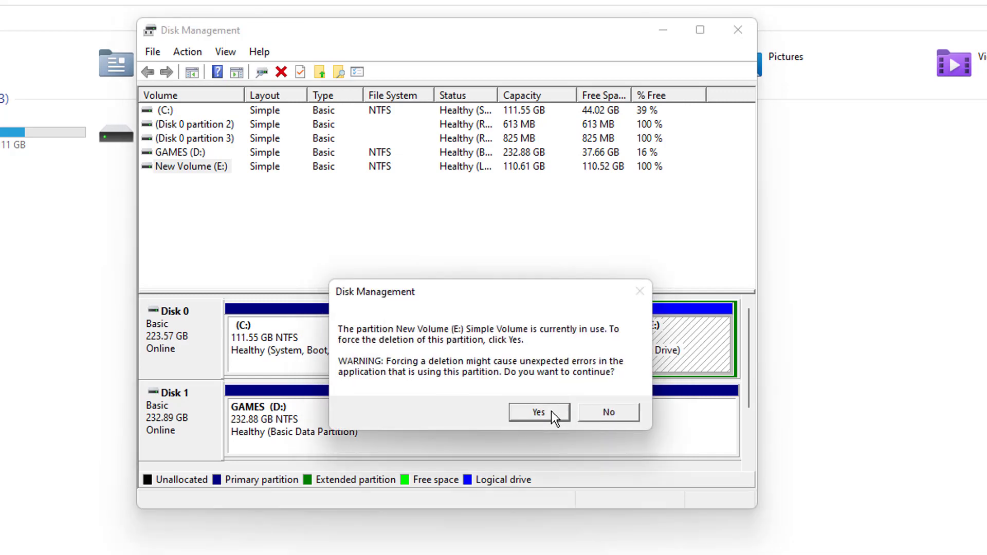
click(551, 411)
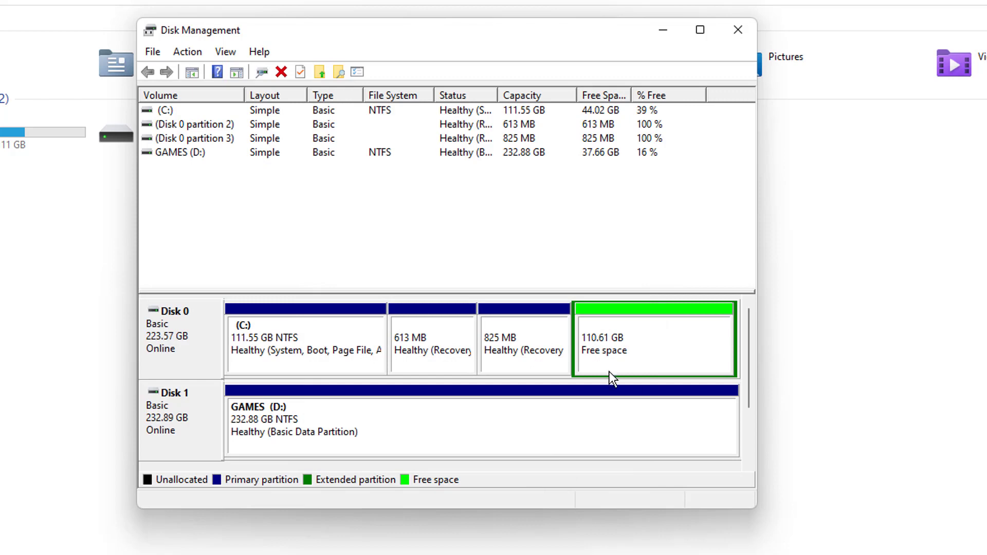
- Delete the leftover free-space partition so Disk 0's 110.61 GB becomes unallocated, then select C:
right_click(620, 355)
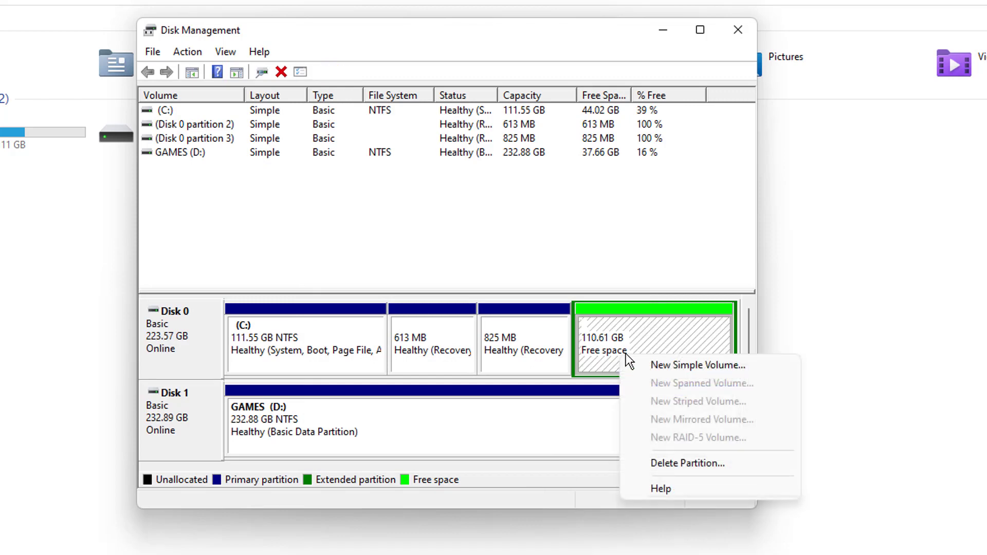
click(690, 462)
click(544, 403)
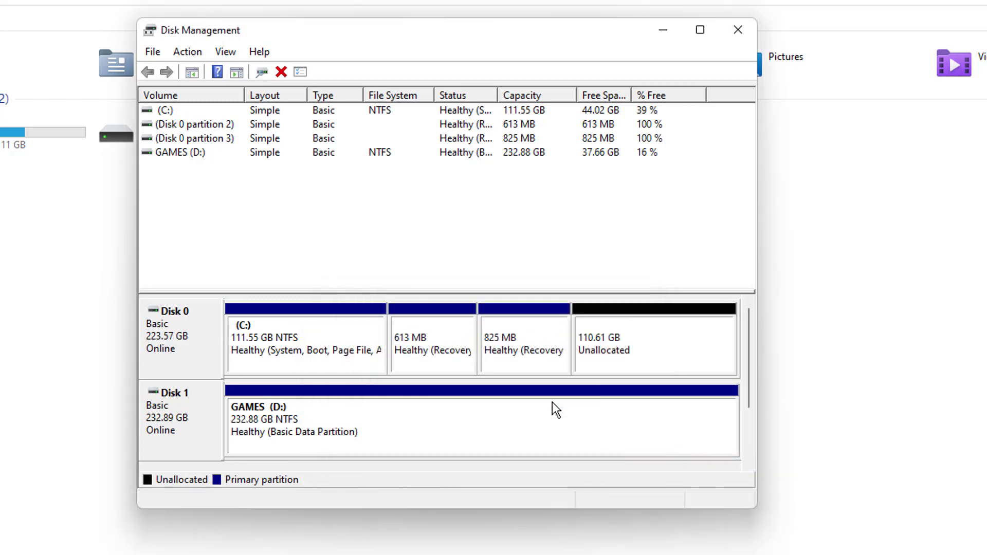
click(647, 357)
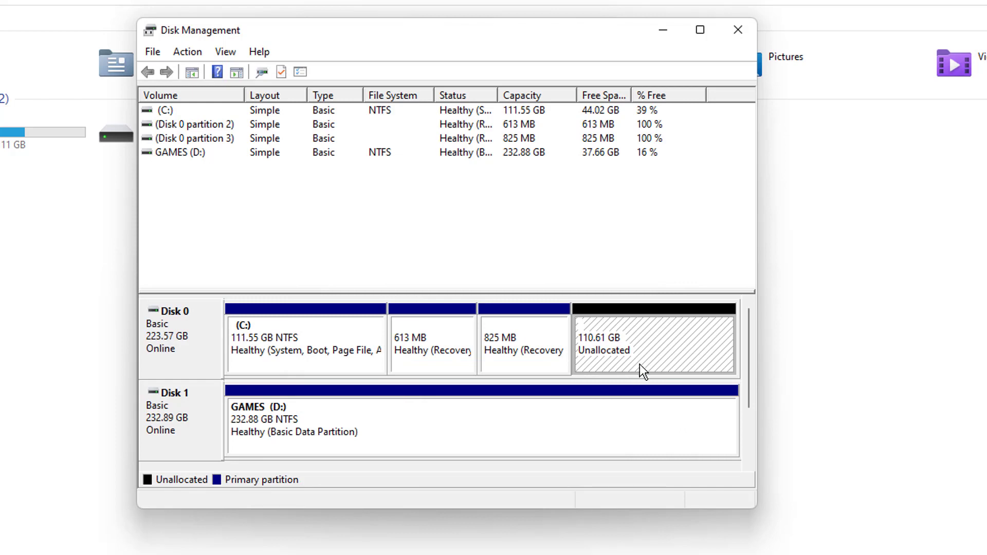
click(328, 362)
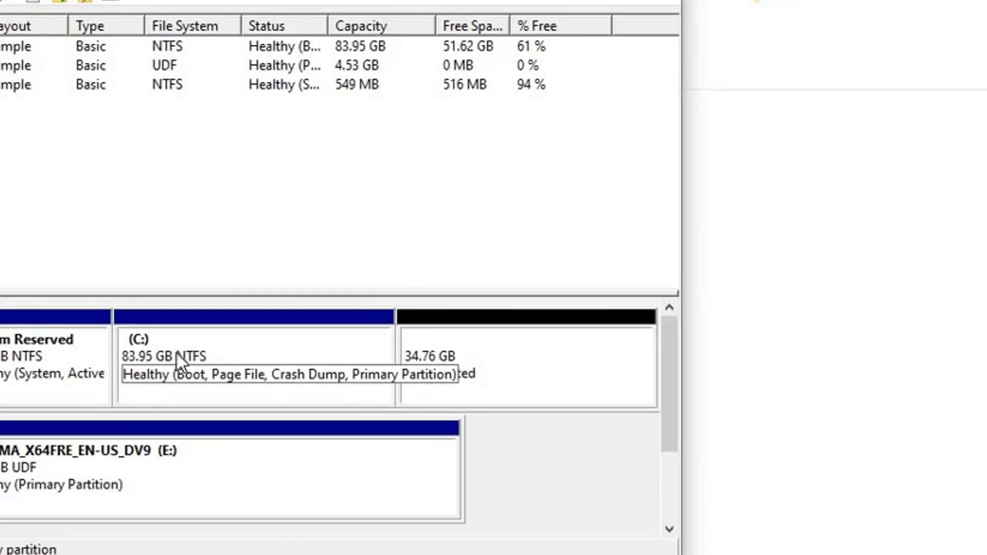
- Extend C: with all 35589 MB of adjacent unallocated space, growing it to 118.70 GB
right_click(177, 354)
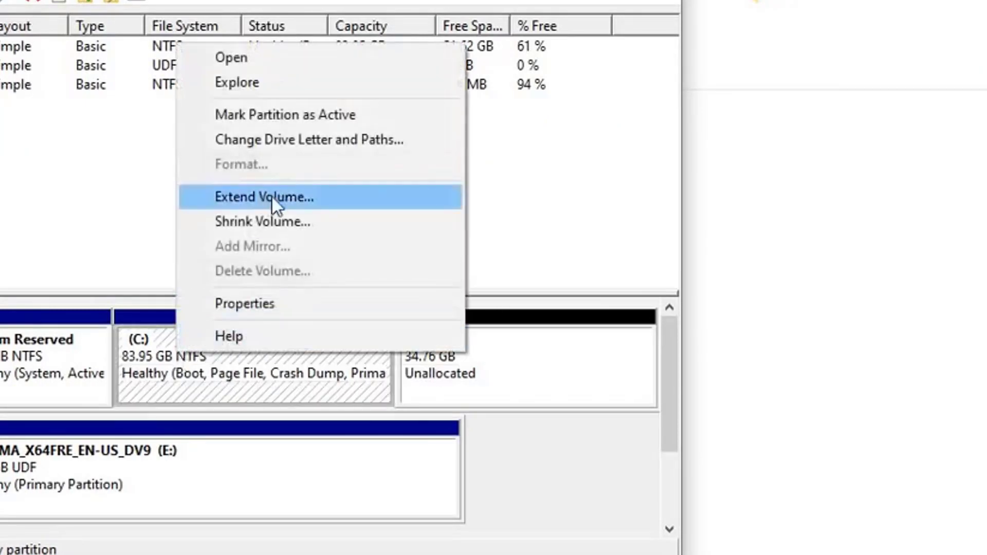
key(Escape)
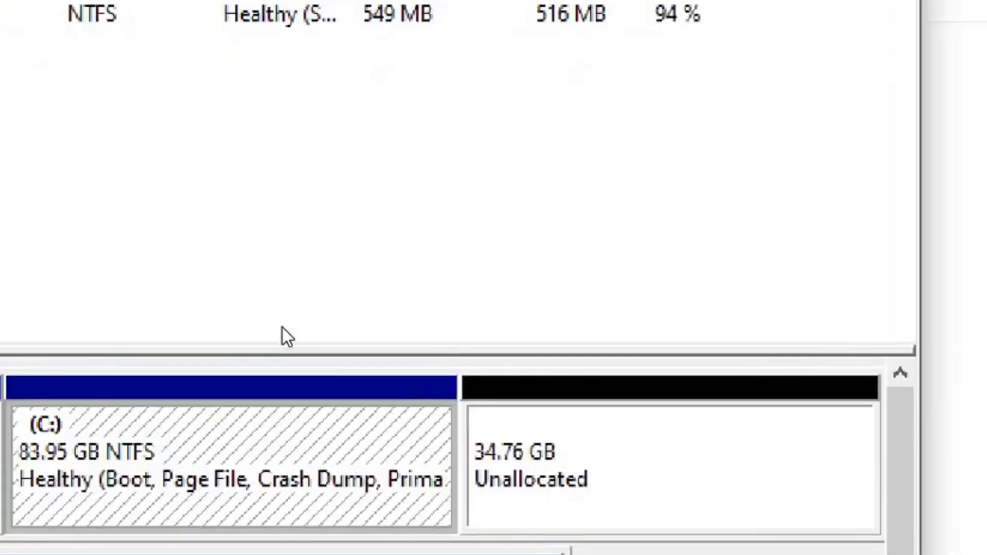
right_click(199, 334)
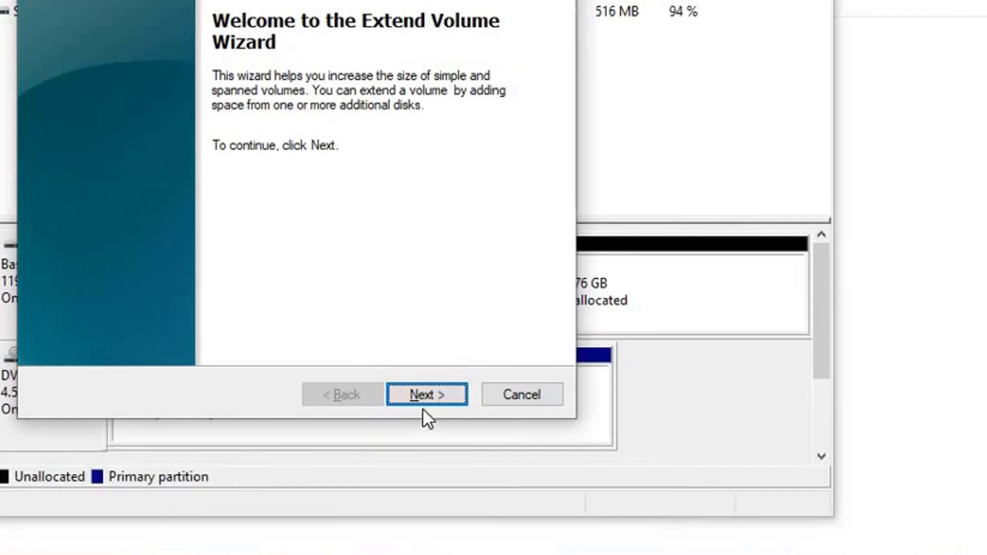
click(435, 401)
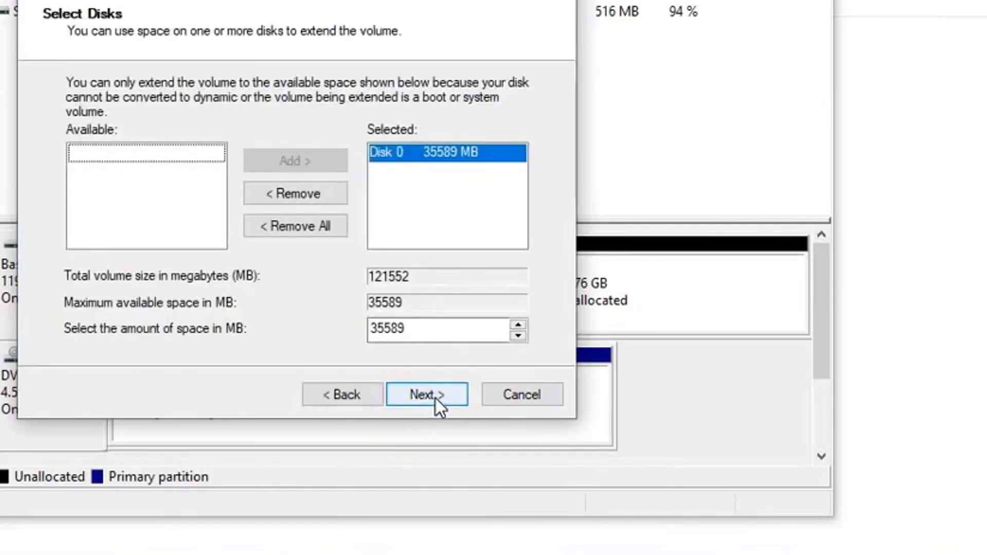
click(437, 399)
click(435, 399)
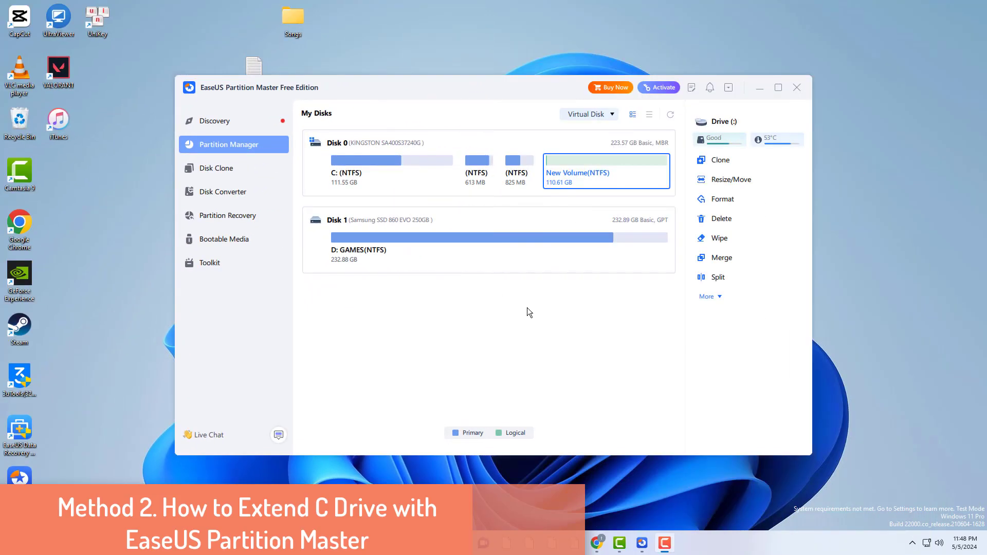
- In Partition Manager, select C: and New Volume, then bring up the C: partition's actions
click(412, 183)
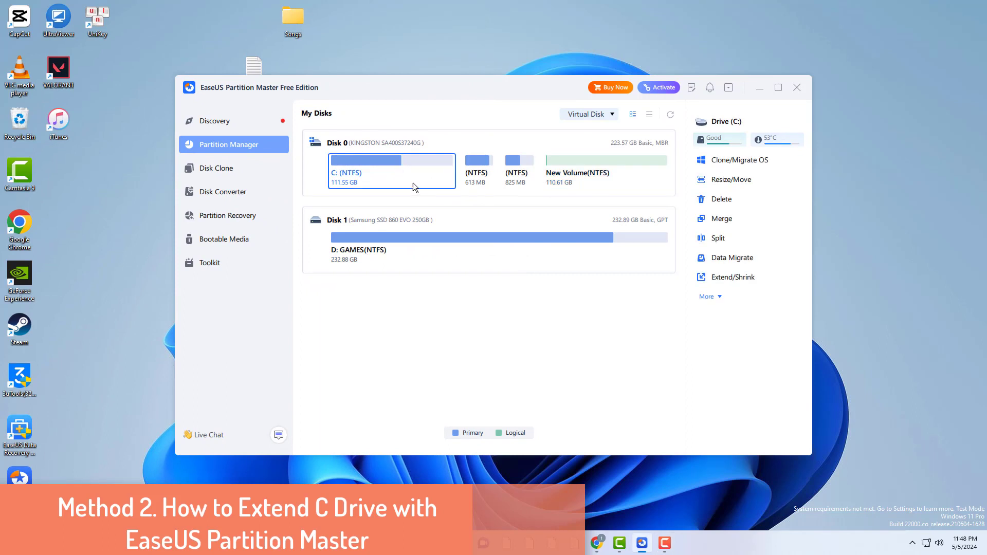
click(565, 181)
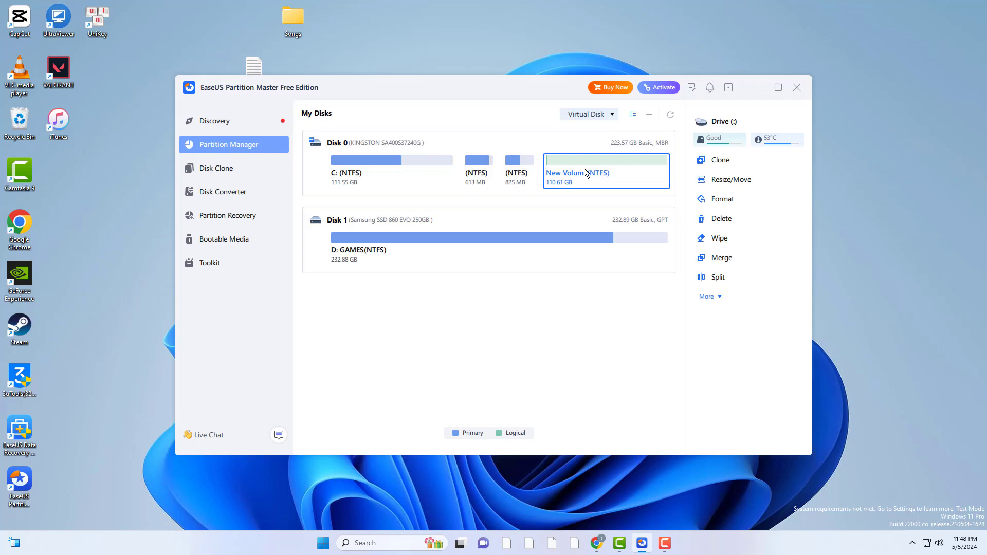
right_click(406, 168)
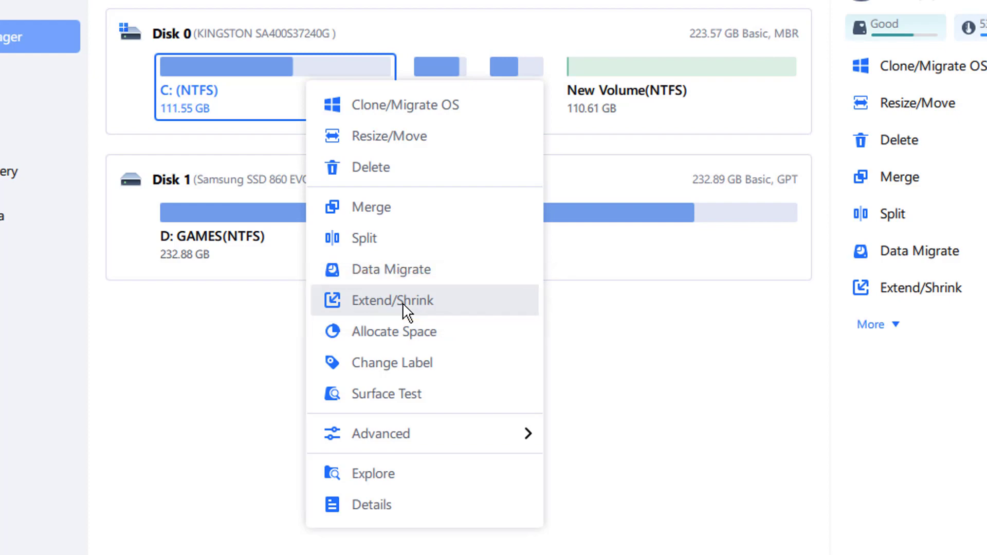
- In Adjust Disk Layout, stretch C: to about 160 GB, then change its partition size to 150 GB
click(404, 308)
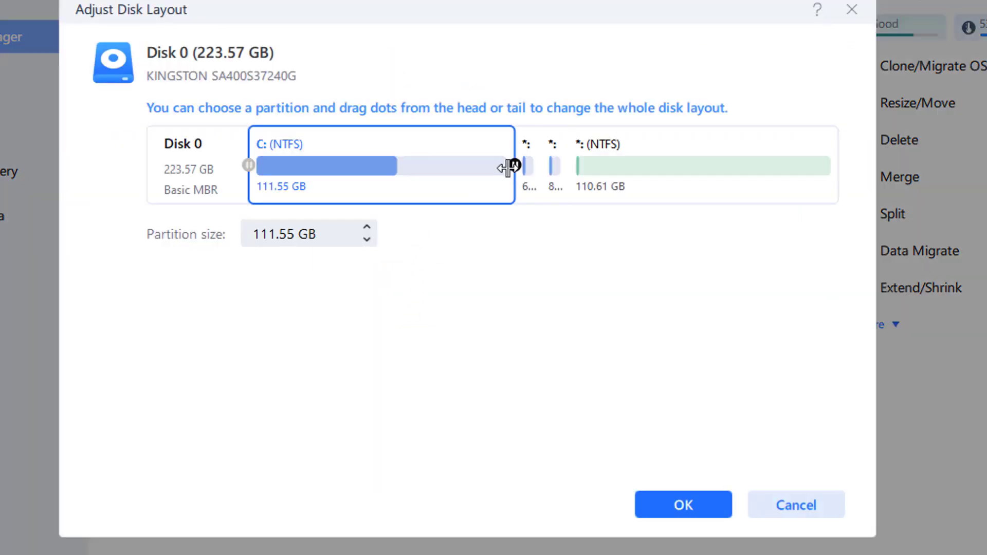
drag(510, 167, 614, 183)
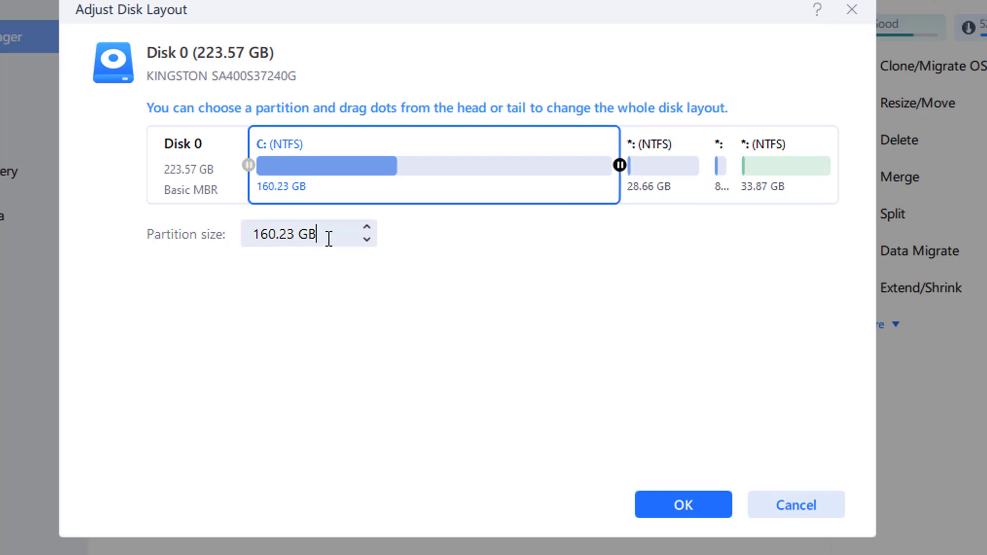
click(287, 233)
key(BackSpace)
key(Delete)
key(Left)
key(Left)
key(BackSpace)
text(5)
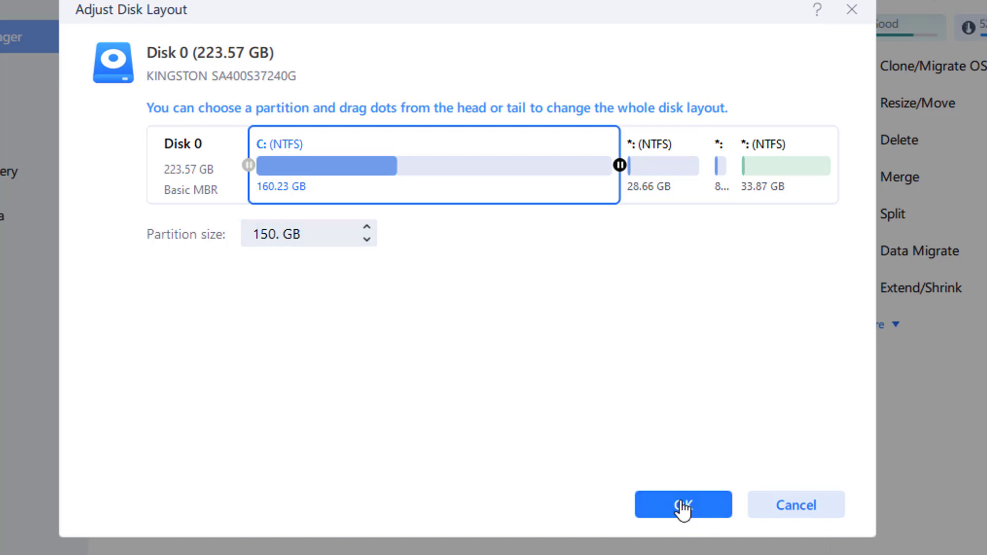